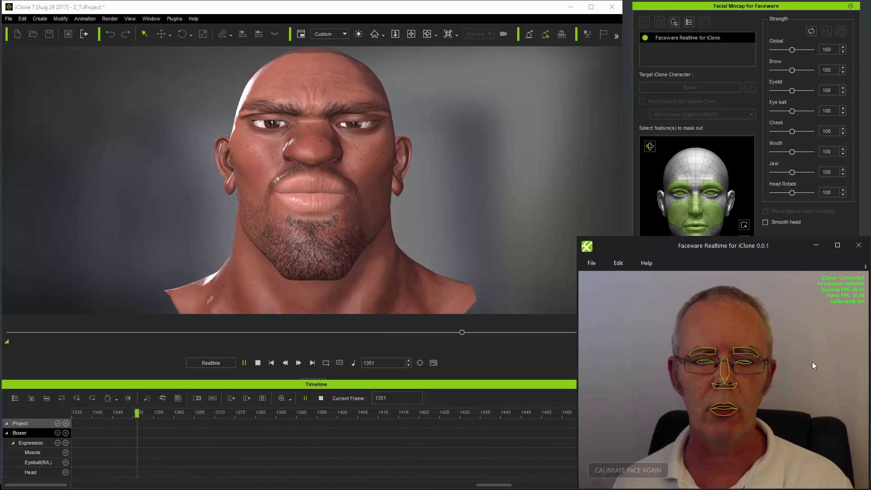
# - Set the webcam's video frame rate to 15 FPS in the Faceware Realtime camera options and close the settings
pyautogui.click(620, 265)
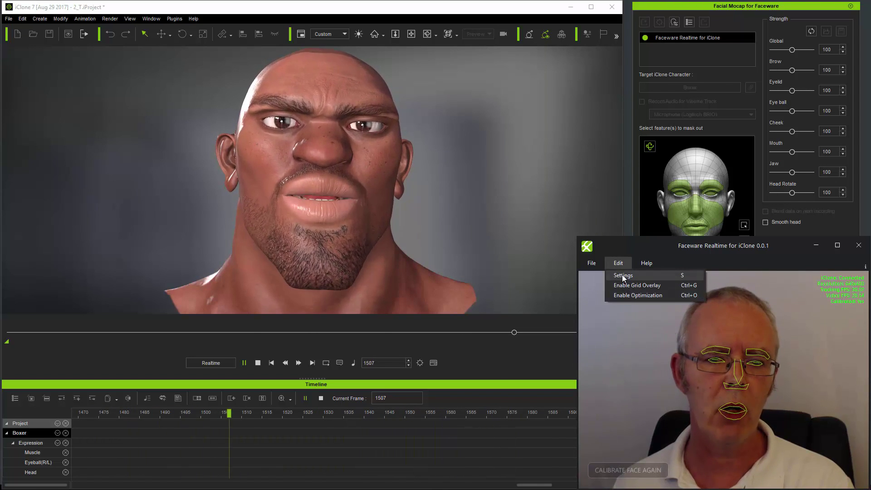
pyautogui.click(623, 277)
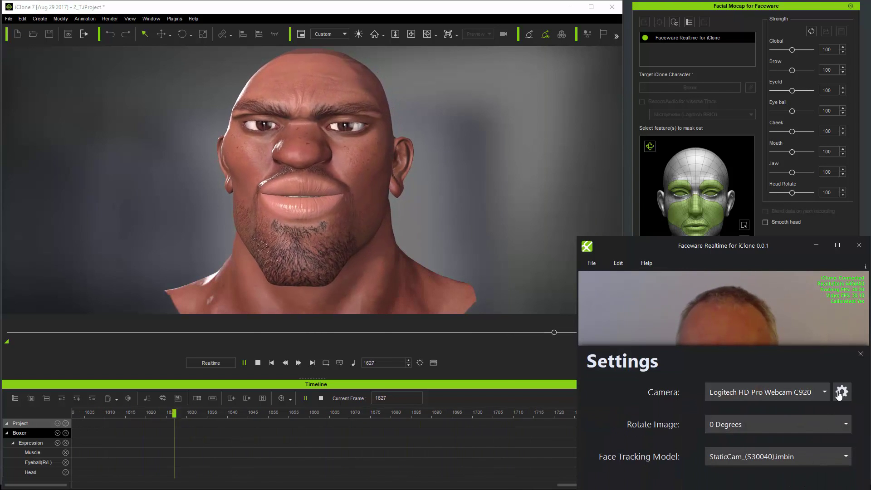
pyautogui.click(842, 392)
pyautogui.click(811, 395)
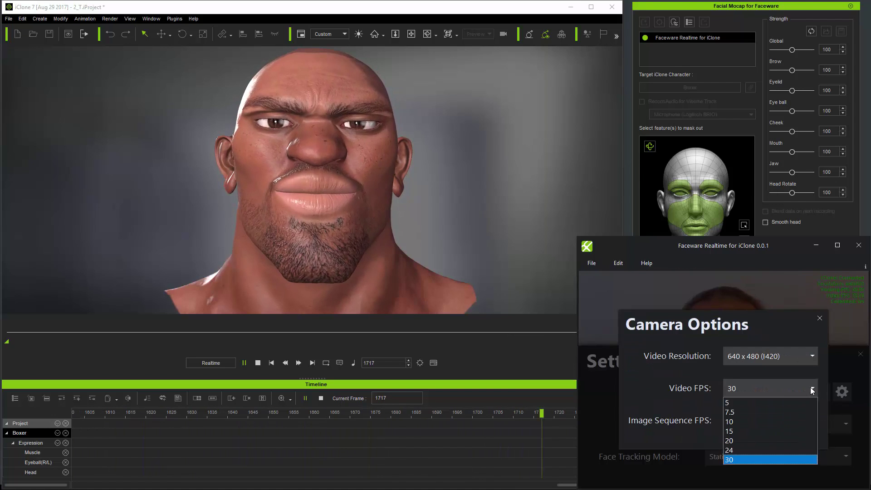
pyautogui.click(748, 431)
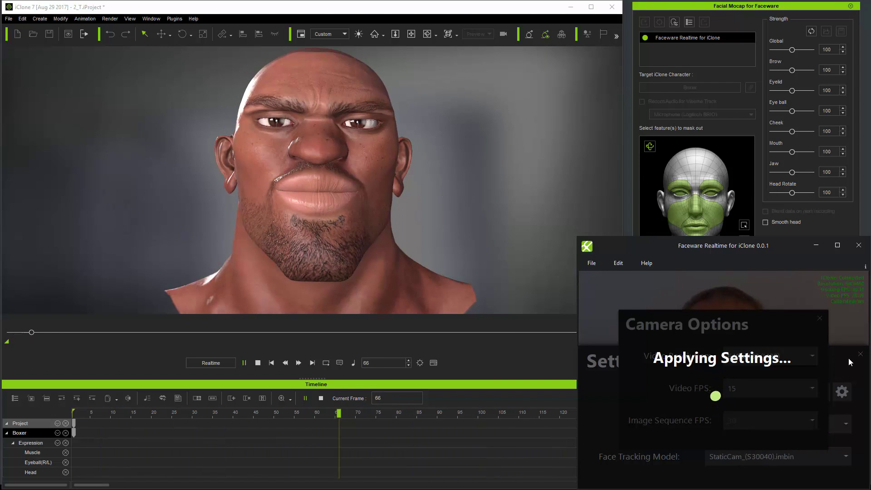
pyautogui.click(820, 319)
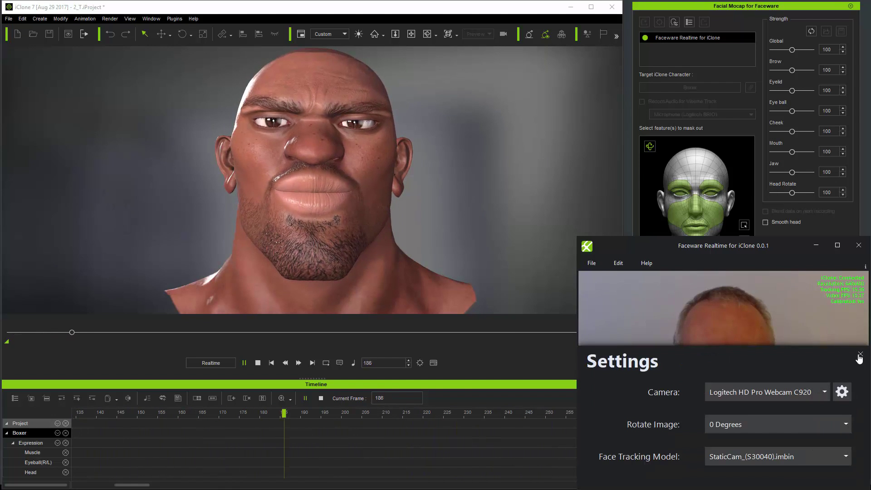
pyautogui.click(859, 355)
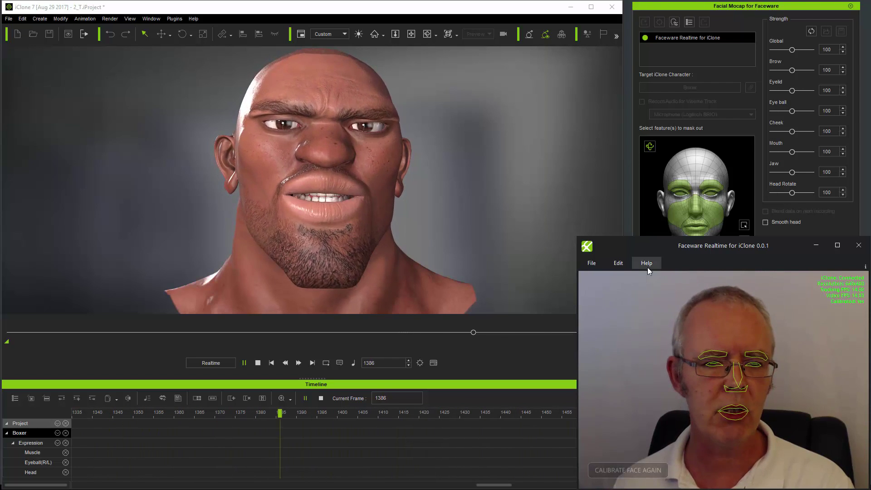
# - Set the webcam's video frame rate back to 30 FPS in the camera options and close the settings
pyautogui.click(618, 263)
pyautogui.click(625, 276)
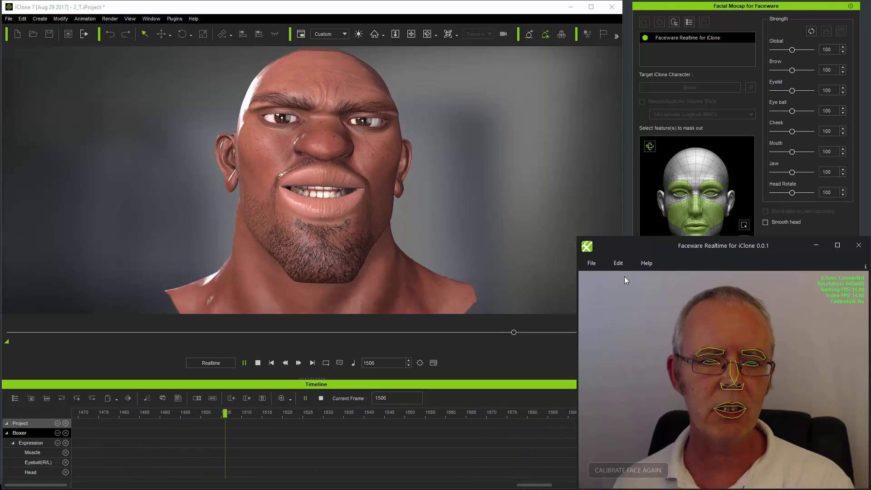
pyautogui.click(841, 393)
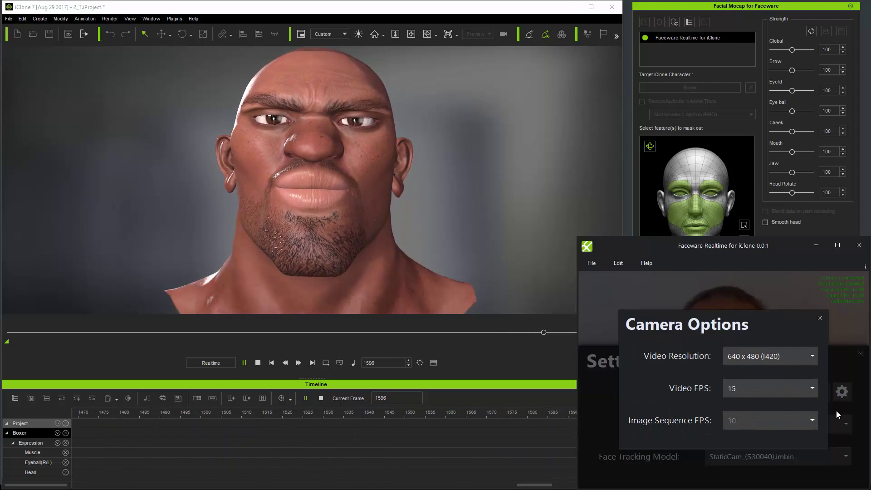
pyautogui.click(810, 387)
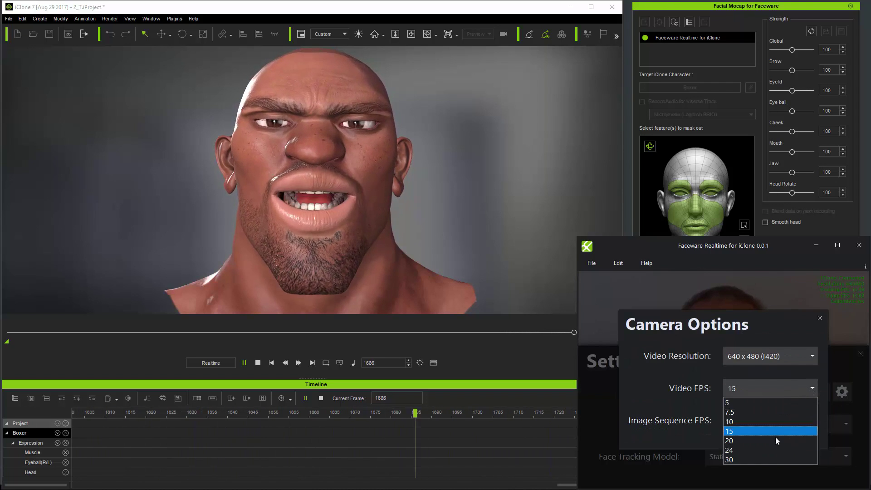
pyautogui.click(755, 459)
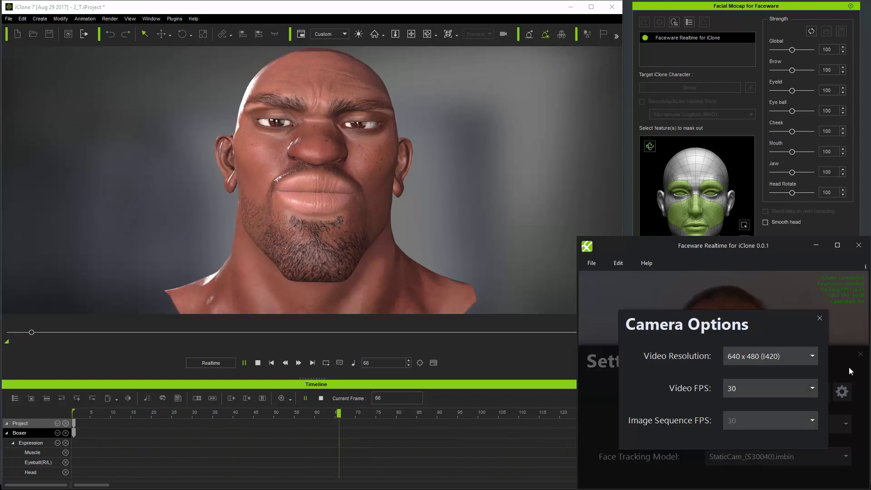
pyautogui.click(820, 320)
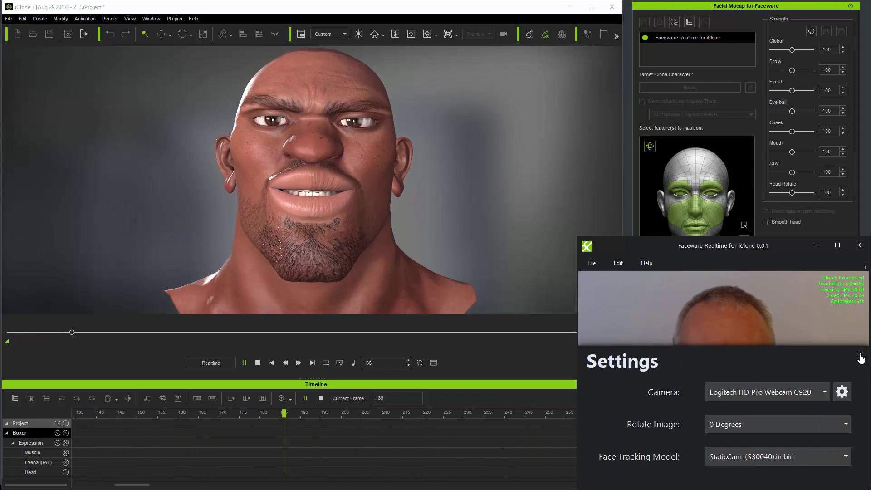
pyautogui.click(861, 354)
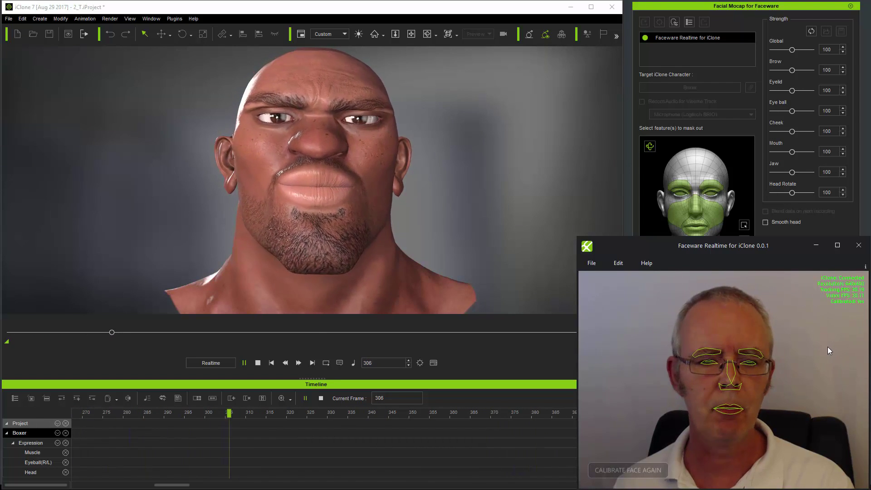
# - Stop the facial mocap preview in iClone, then switch to Faceware Realtime and maximize its window
pyautogui.click(755, 126)
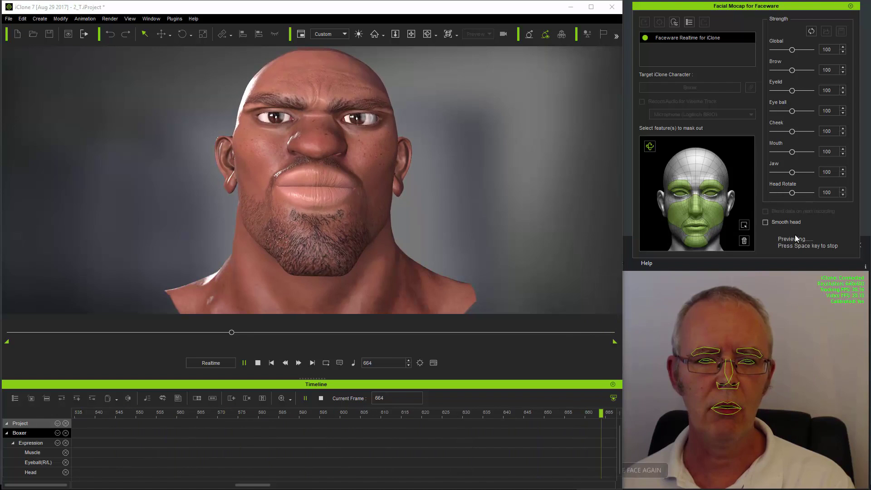
pyautogui.press('space')
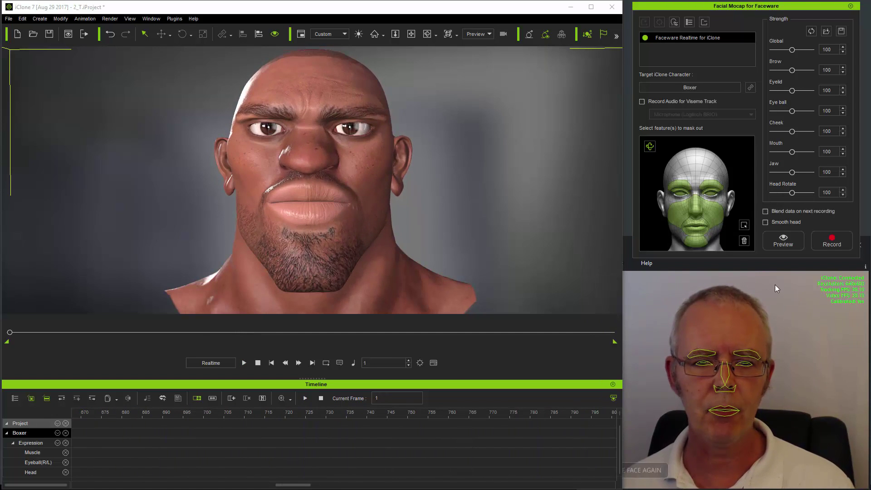
pyautogui.click(770, 268)
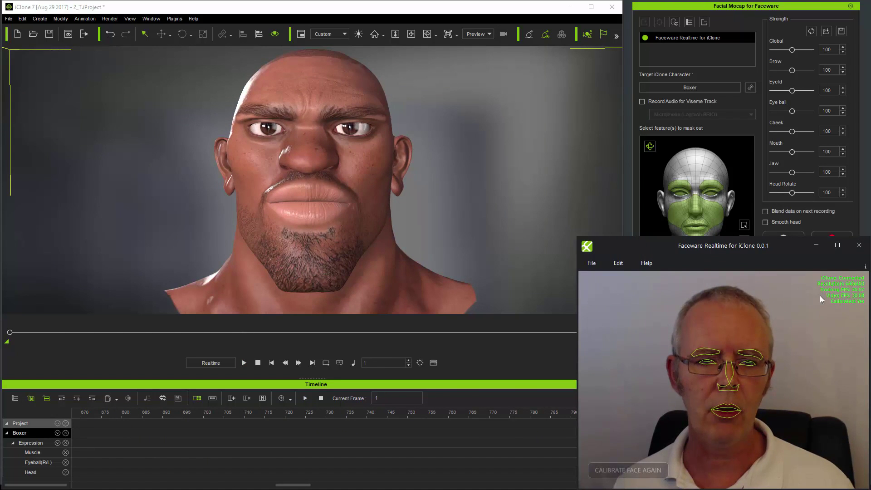
pyautogui.click(837, 245)
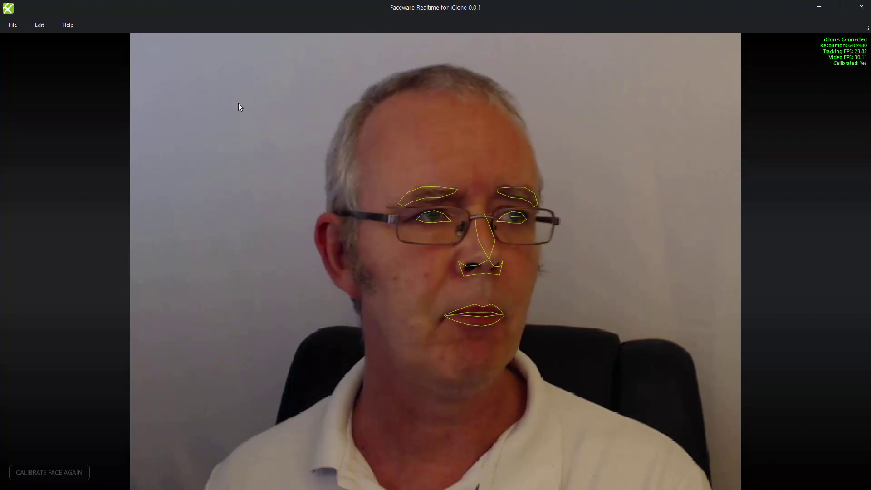
# - Open the Faceware Realtime settings and review the available camera sources, including the image sequence option
pyautogui.click(39, 26)
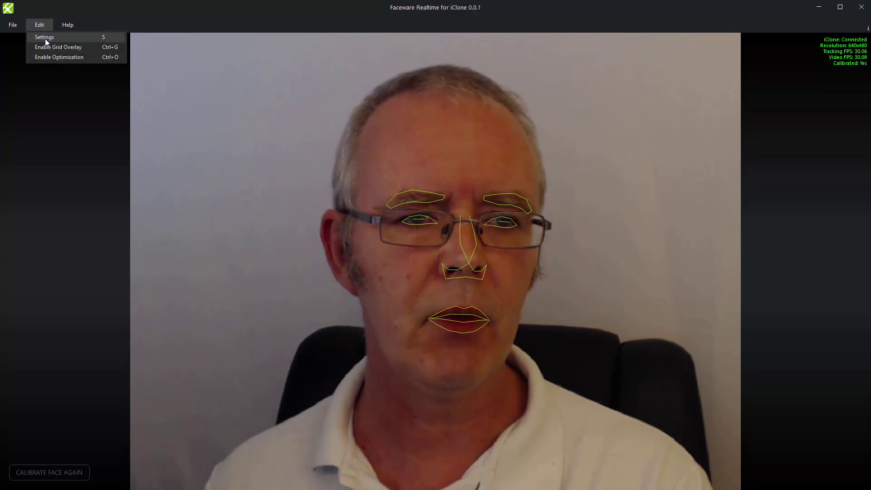
pyautogui.click(45, 38)
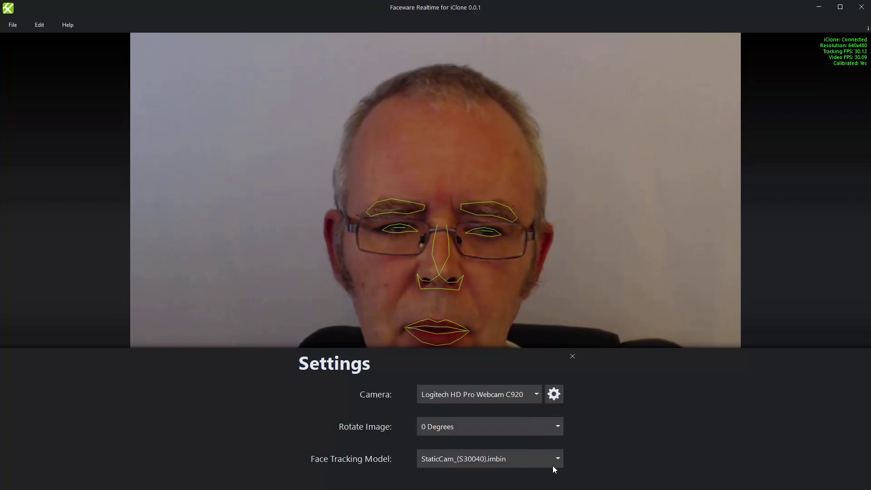
pyautogui.click(536, 394)
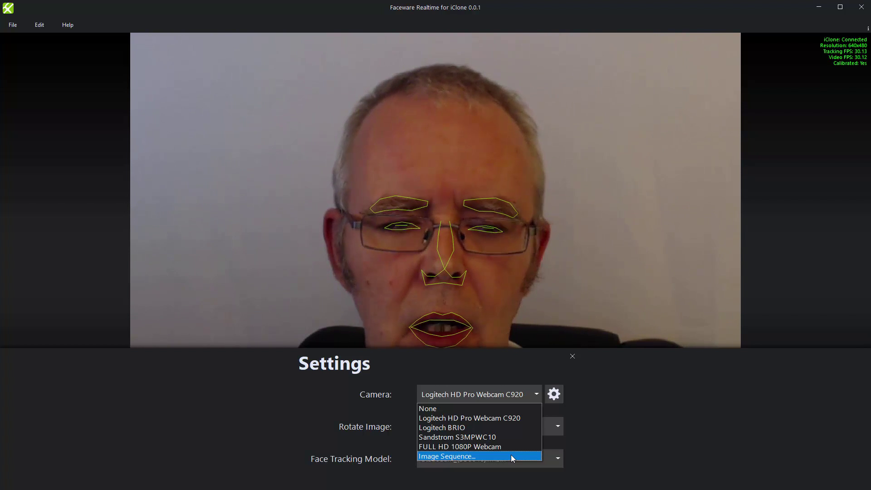
pyautogui.click(618, 376)
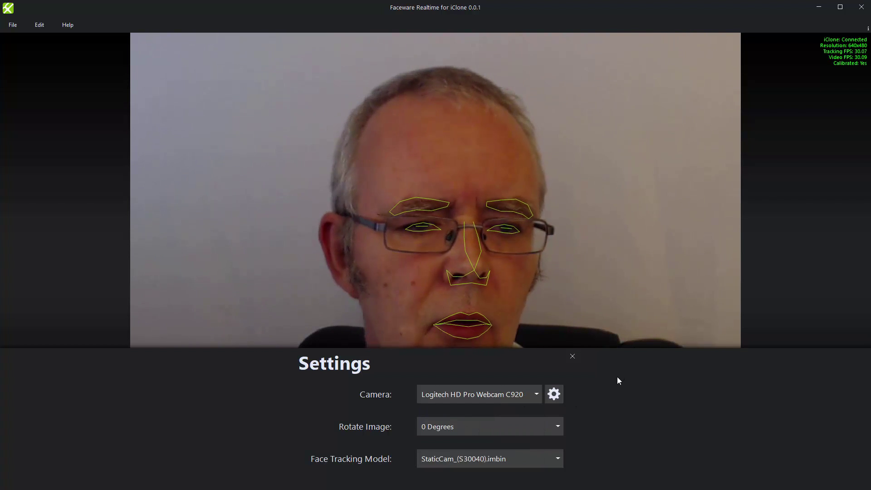
# - Review the video resolution and frame rate choices in the Logitech HD Pro Webcam C920's camera options, then close them
pyautogui.click(554, 394)
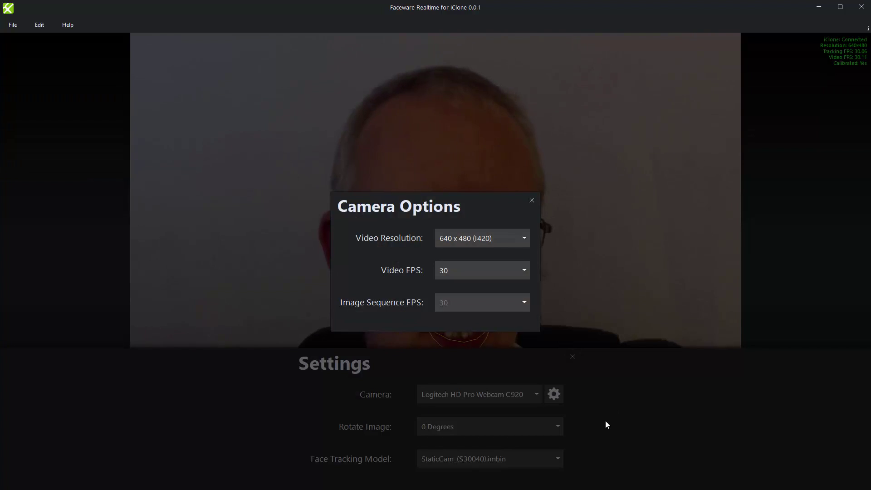
pyautogui.click(525, 238)
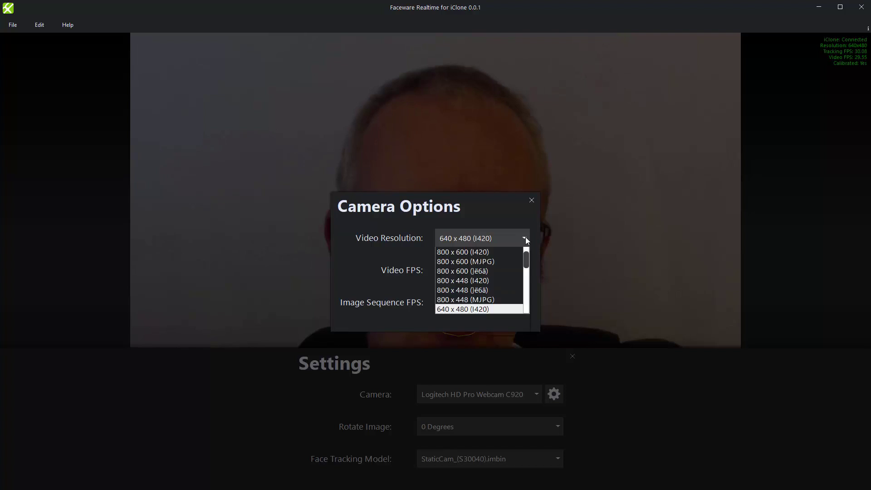
pyautogui.moveTo(526, 294)
pyautogui.mouseDown()
pyautogui.moveTo(527, 254)
pyautogui.moveTo(525, 346)
pyautogui.moveTo(526, 295)
pyautogui.mouseUp()
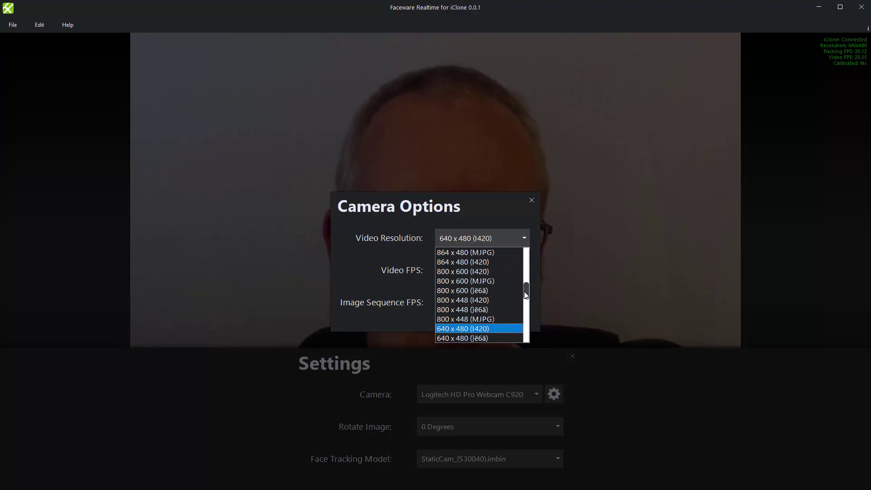
pyautogui.scroll(-2, 525, 284)
pyautogui.click(502, 214)
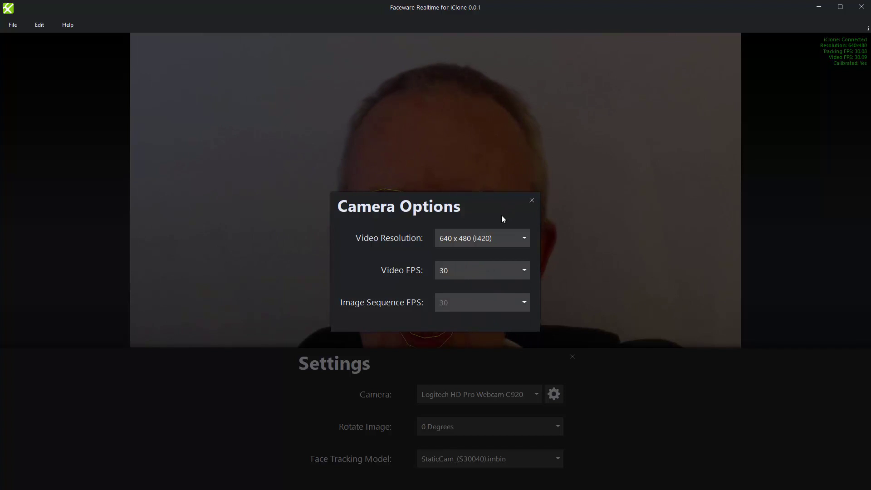
pyautogui.click(524, 271)
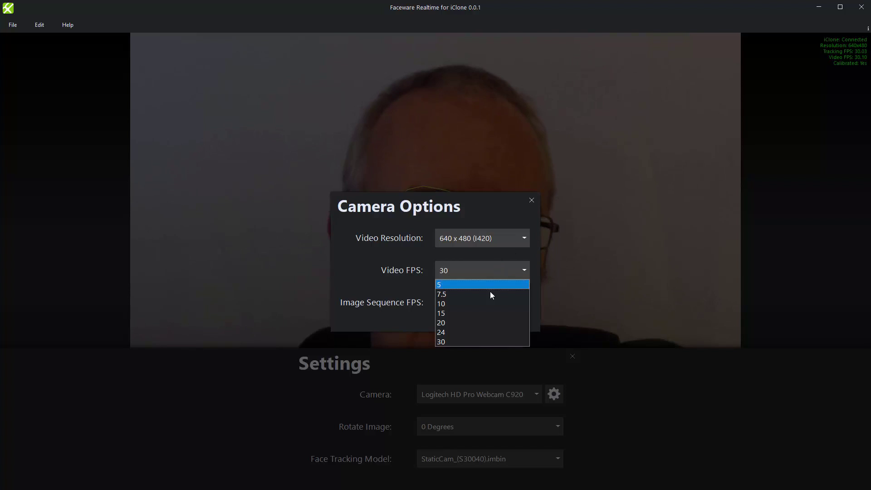
pyautogui.click(535, 259)
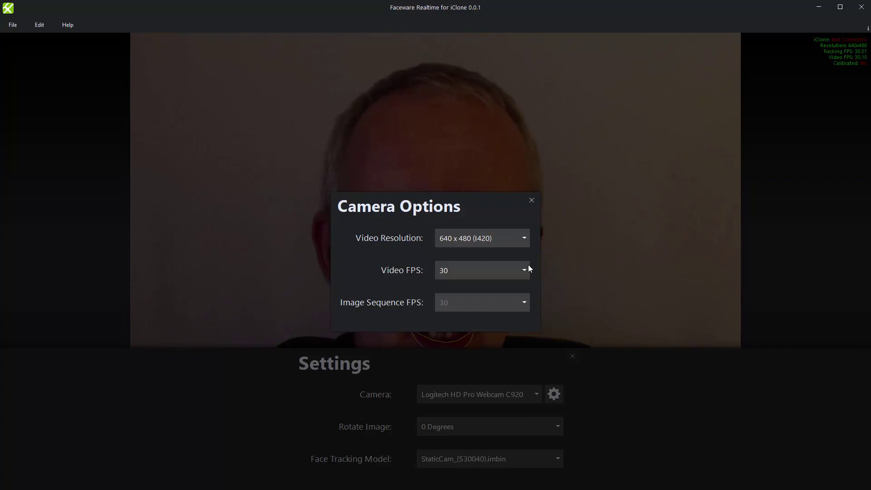
pyautogui.click(532, 202)
# - Switch the camera to Logitech BRIO and set its video resolution to 1280 x 720 (MJPG)
pyautogui.click(537, 394)
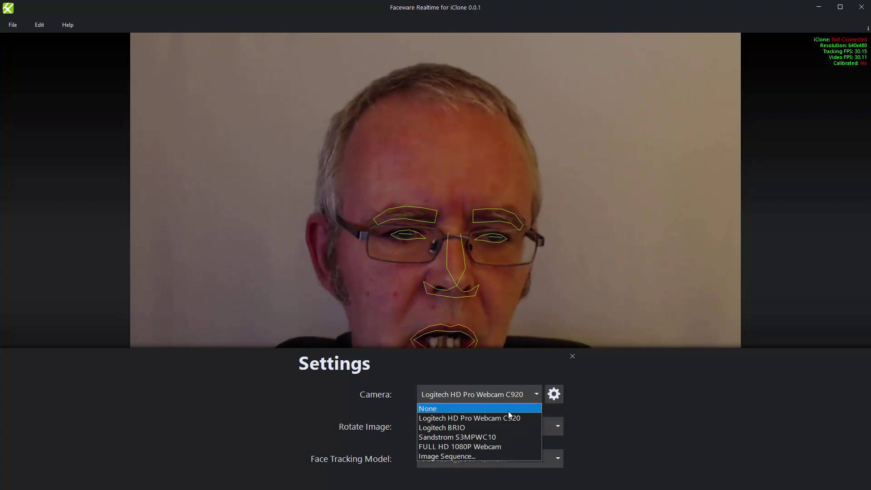
pyautogui.click(494, 429)
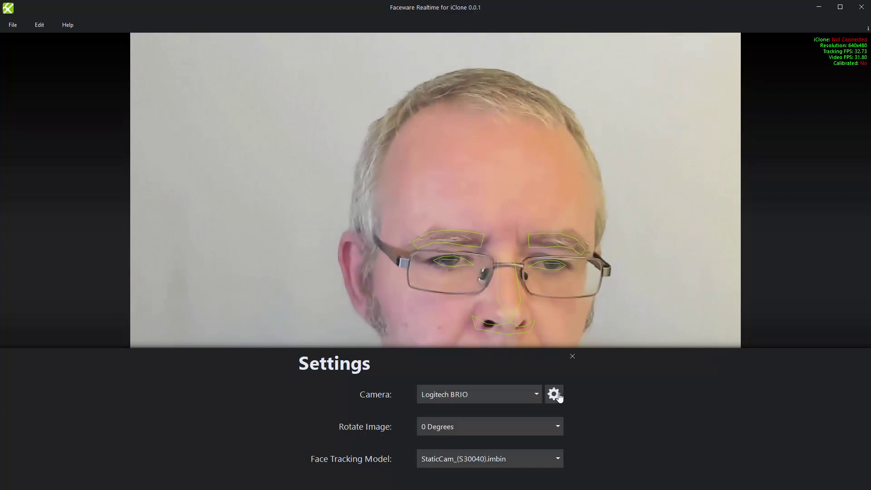
pyautogui.click(554, 395)
pyautogui.click(524, 238)
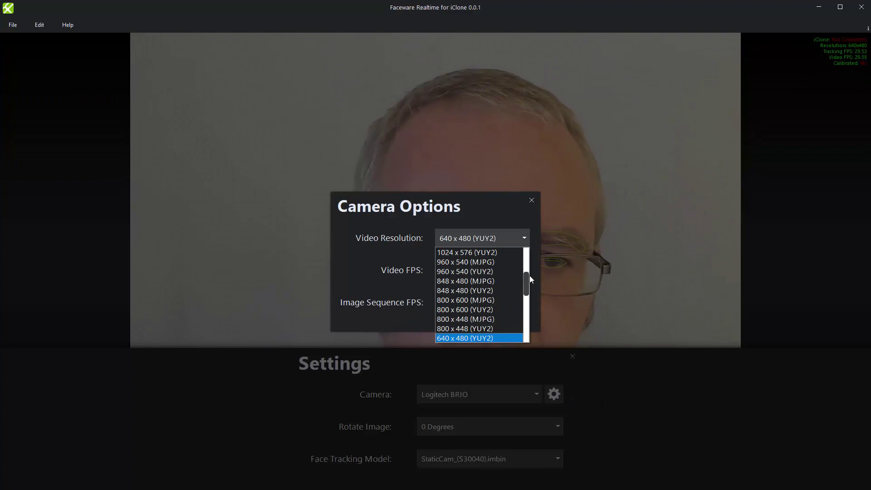
pyautogui.scroll(2, 528, 285)
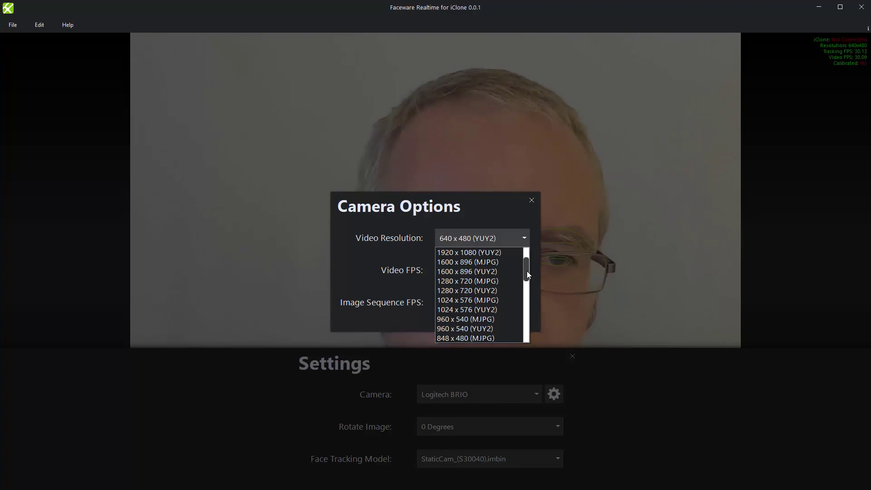
pyautogui.click(492, 281)
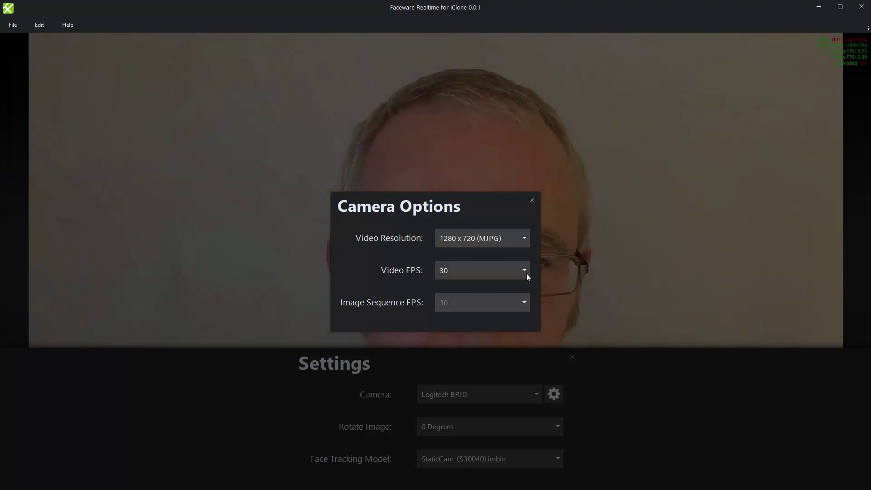
# - Set the Logitech BRIO's video frame rate to 60 FPS and close the camera options
pyautogui.click(525, 271)
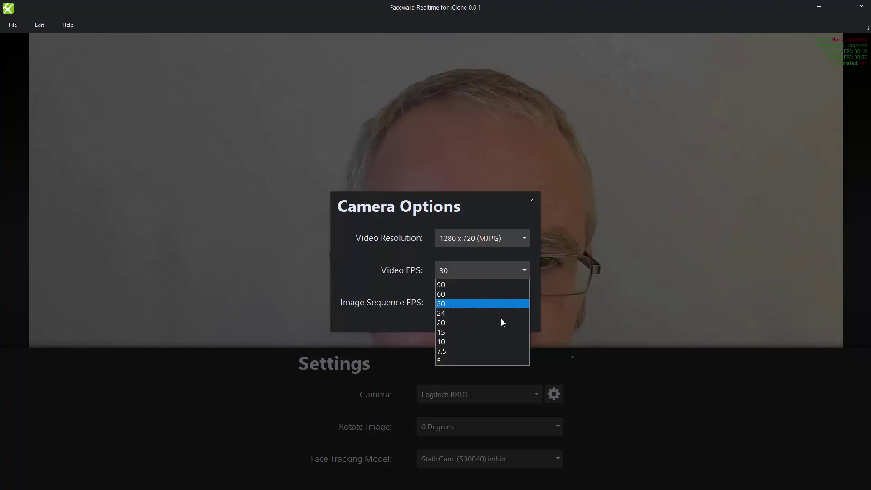
pyautogui.click(496, 294)
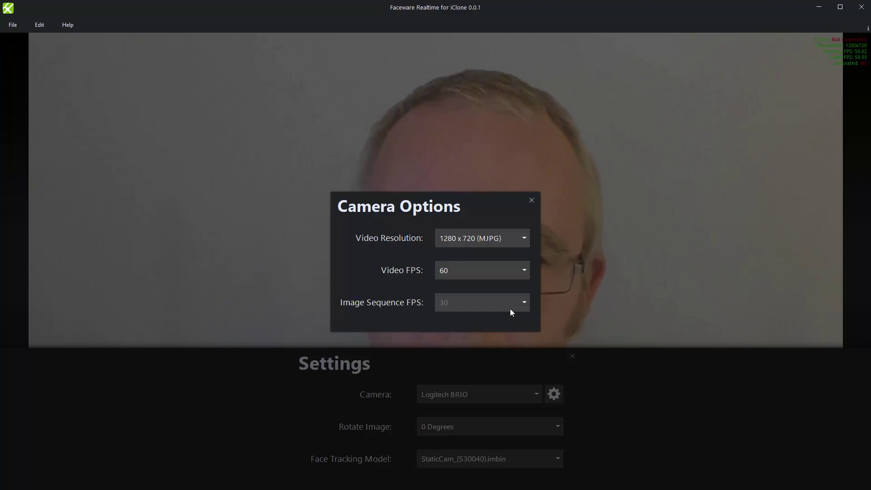
pyautogui.click(42, 26)
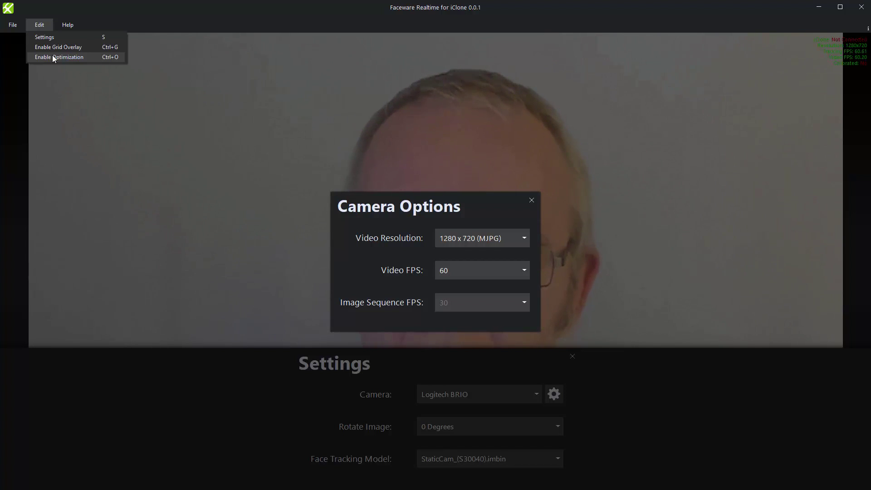
pyautogui.click(531, 200)
pyautogui.click(532, 200)
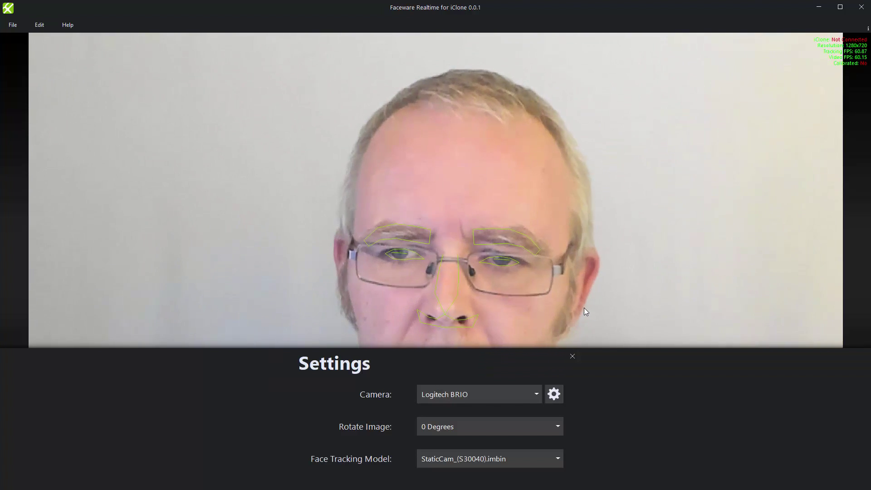
# - Switch the camera to Logitech HD Pro Webcam C920, review its camera options including Image Sequence FPS, then close them
pyautogui.click(537, 394)
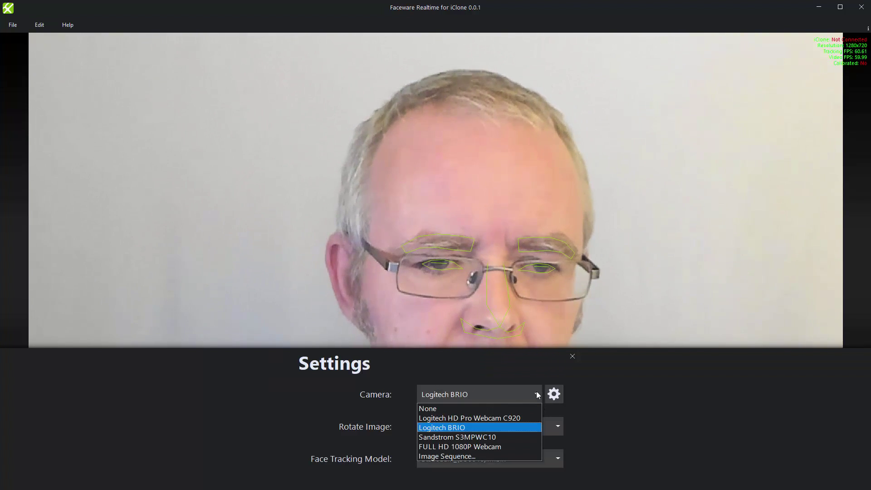
pyautogui.click(507, 419)
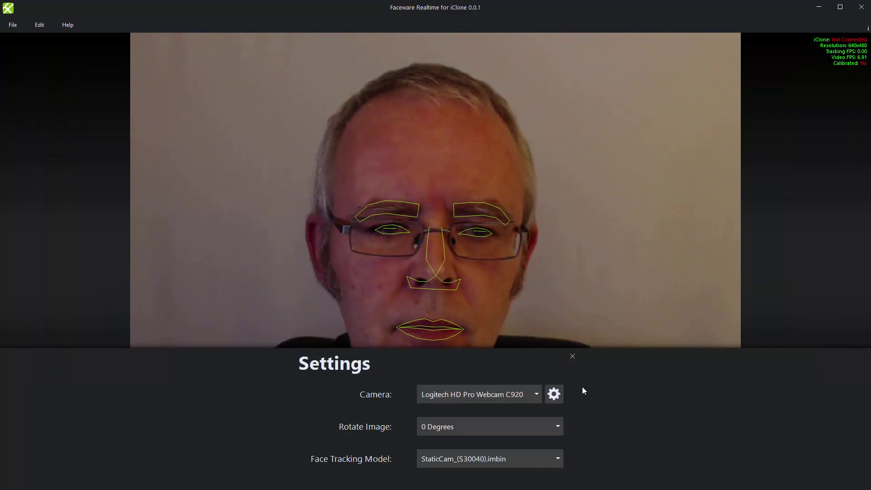
pyautogui.click(554, 394)
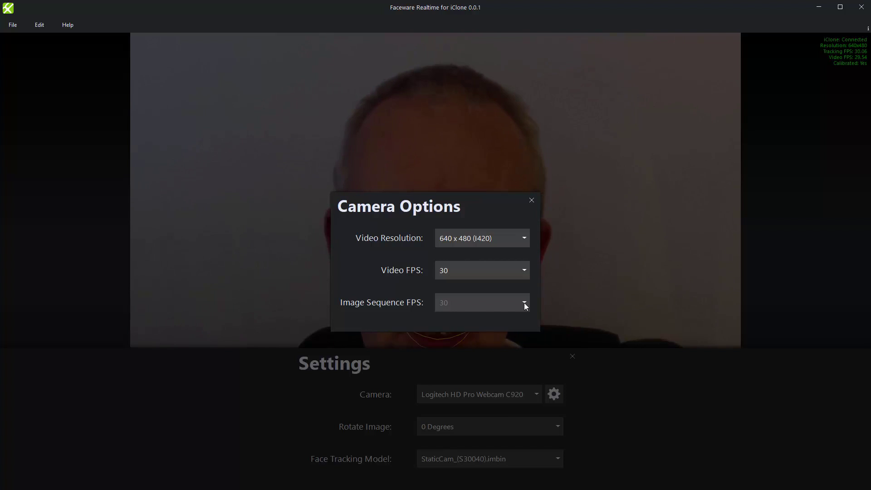
pyautogui.click(532, 200)
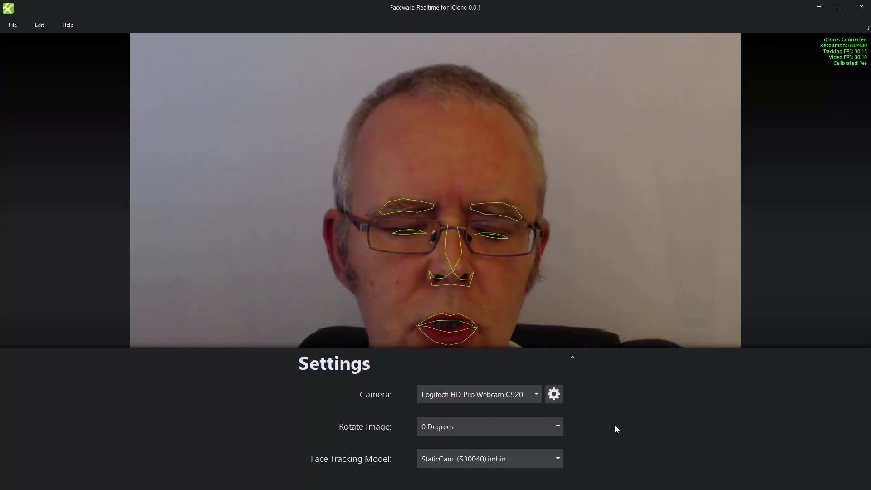
# - Try rotating the camera image by 90, 180 and 270 degrees, then set the rotation back to 0 Degrees
pyautogui.click(557, 427)
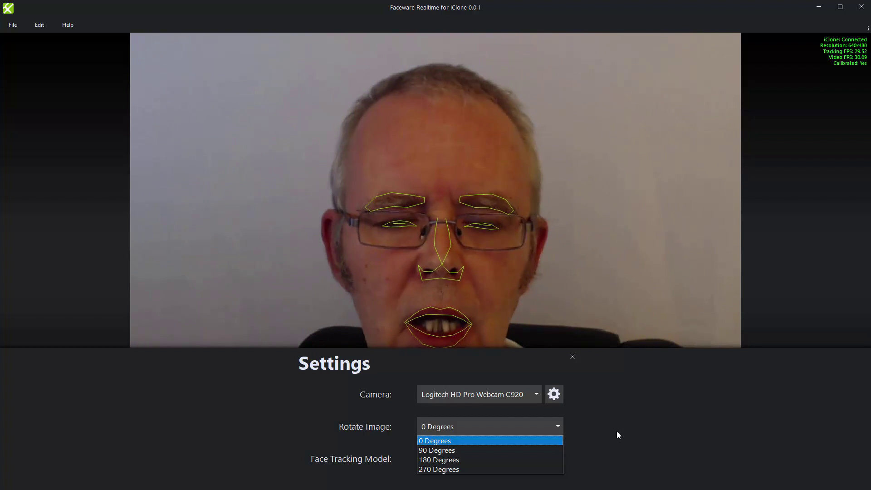
pyautogui.click(483, 449)
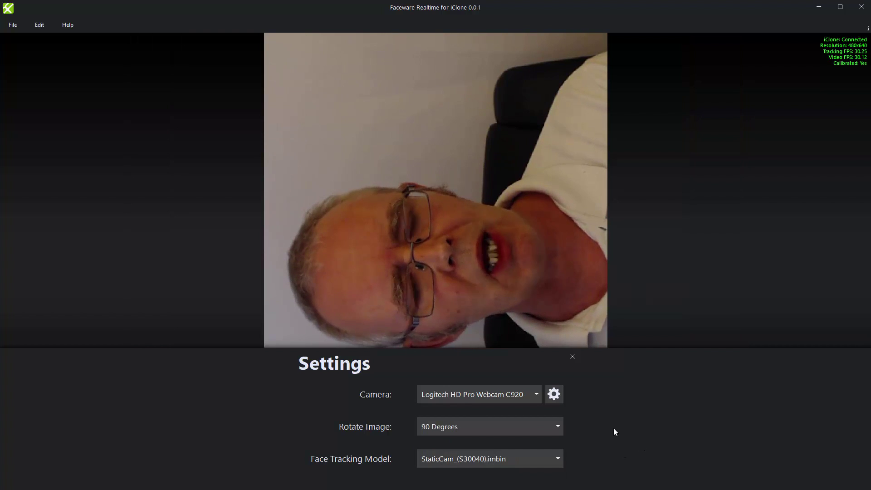
pyautogui.click(549, 430)
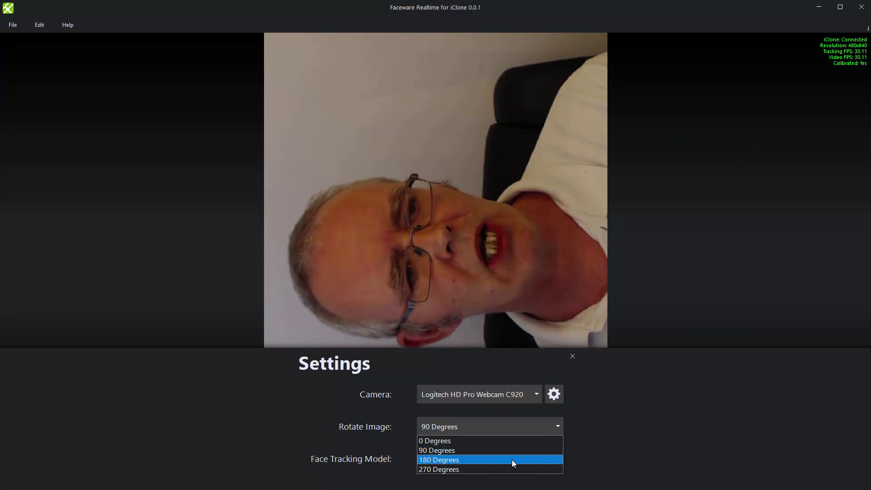
pyautogui.click(511, 460)
pyautogui.click(558, 426)
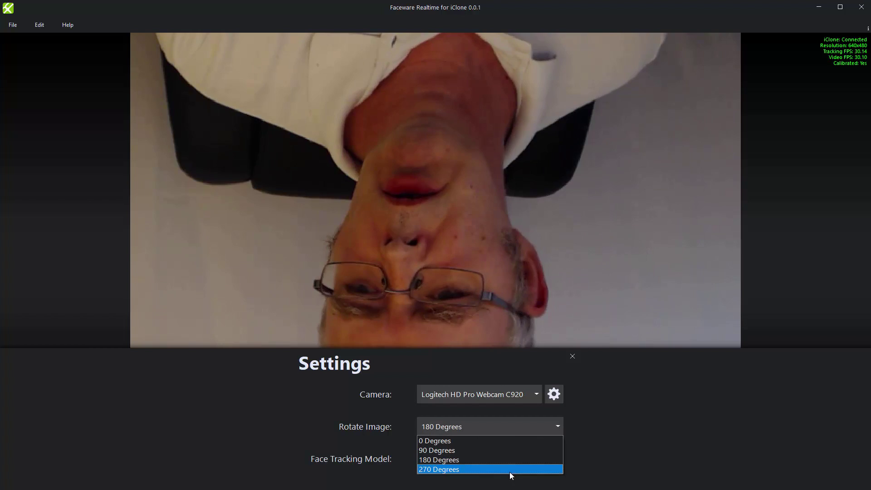
pyautogui.click(510, 471)
pyautogui.click(560, 427)
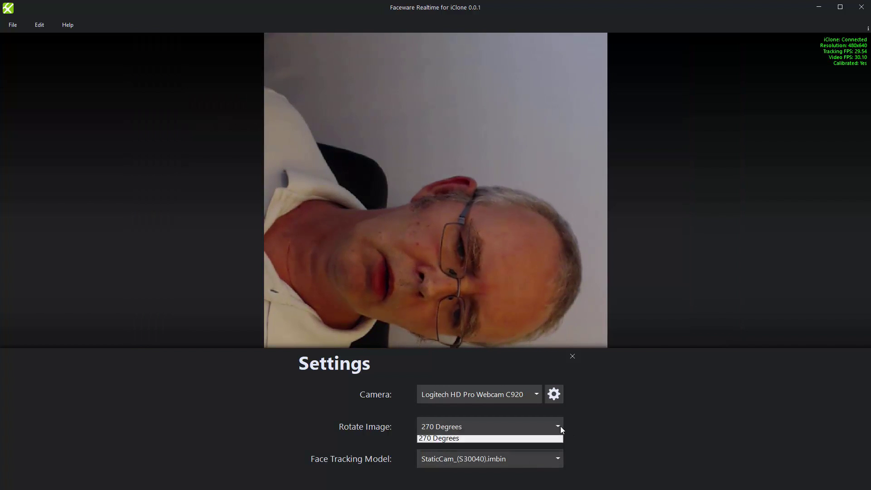
pyautogui.click(522, 441)
# - Try the HeadCam_(S30099).imbin face tracking model, then set it back to StaticCam_(S30040).imbin
pyautogui.click(558, 459)
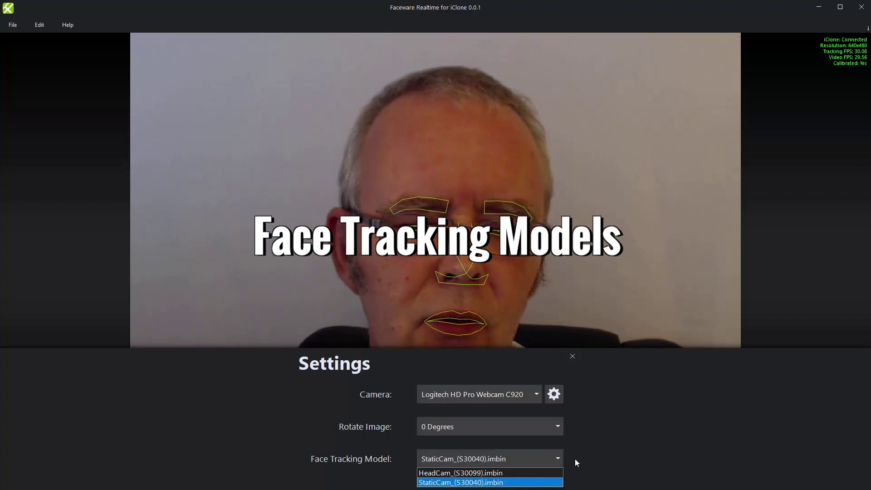
pyautogui.click(525, 473)
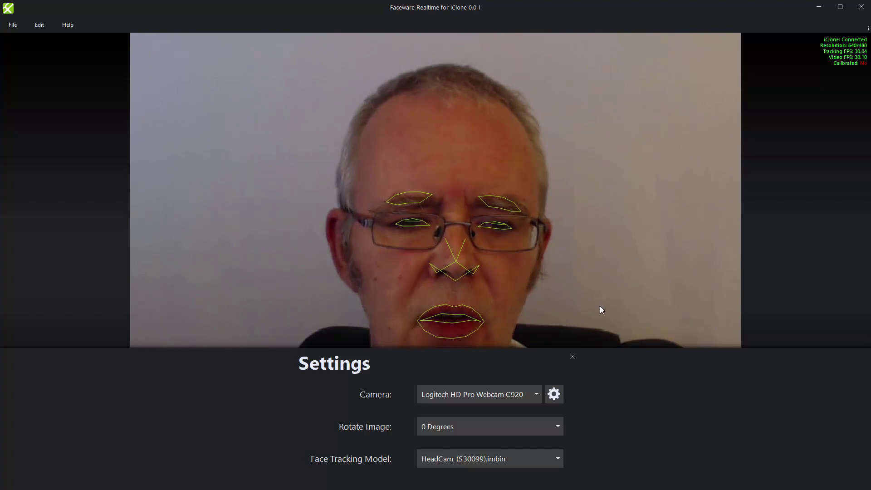
pyautogui.click(557, 457)
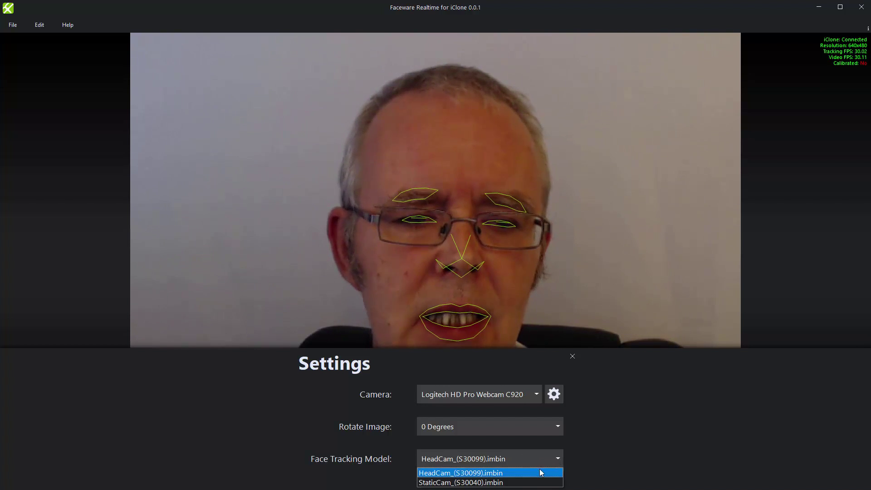
pyautogui.click(538, 482)
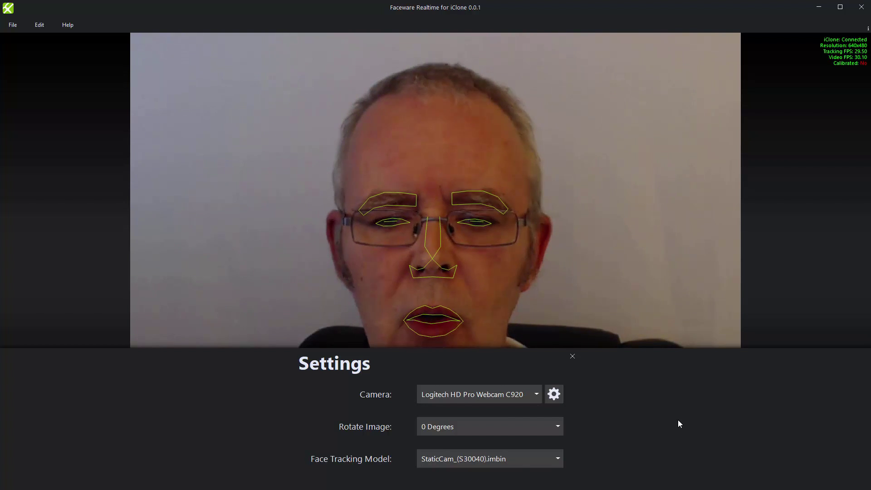
# - Leave the settings to calibrate the neutral pose, and enable the grid overlay for head positioning
pyautogui.click(573, 357)
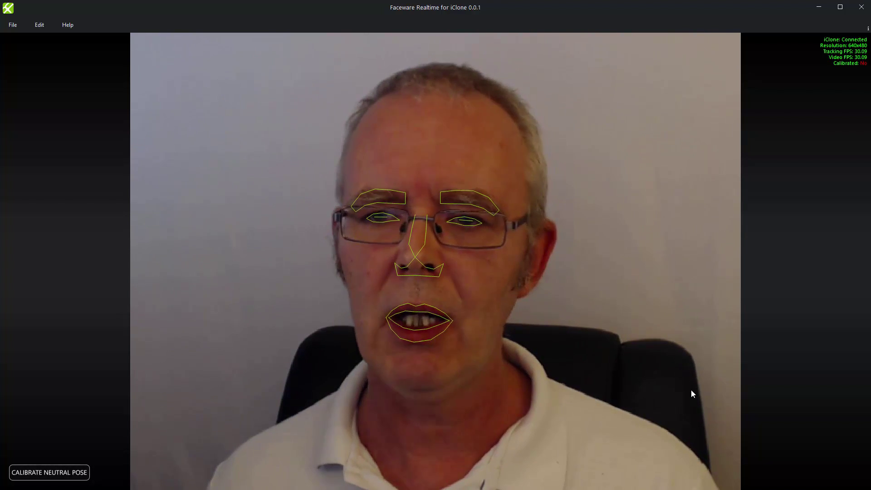
pyautogui.press('space')
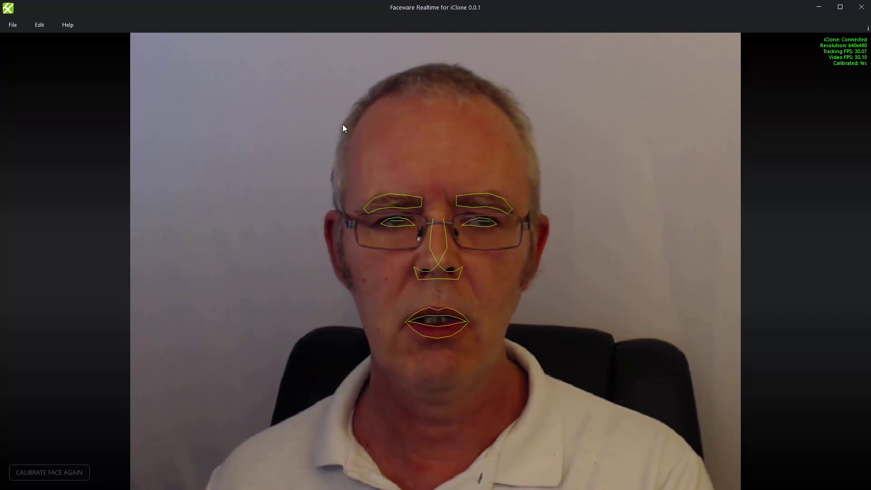
pyautogui.click(40, 24)
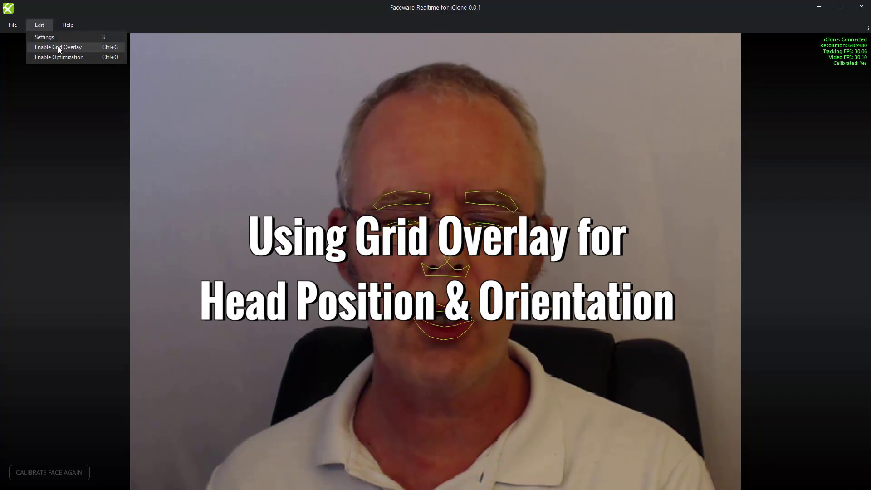
pyautogui.click(58, 47)
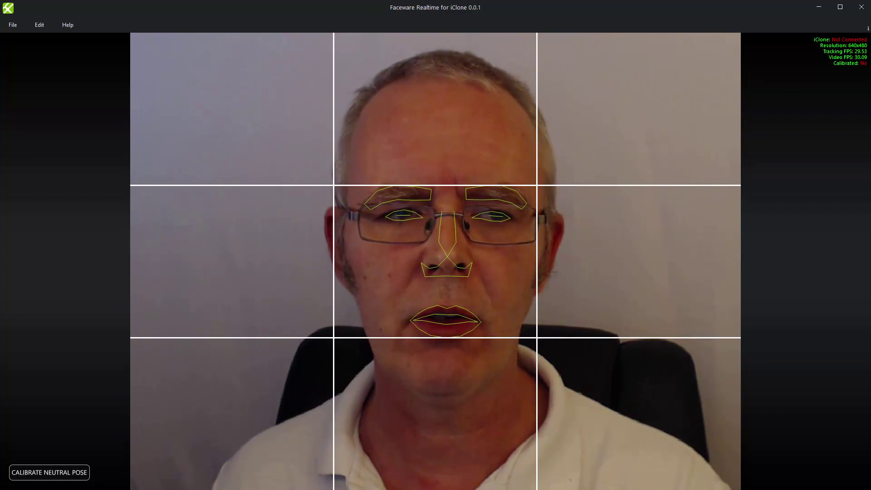
# - Restore the Faceware Realtime window to a smaller size and connect it to the facial mocap plugin in iClone
pyautogui.click(840, 8)
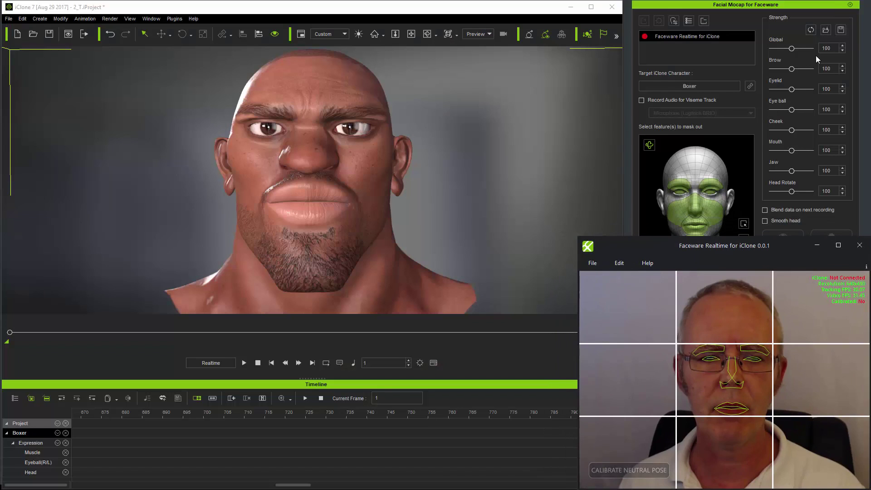
pyautogui.click(730, 4)
pyautogui.click(645, 36)
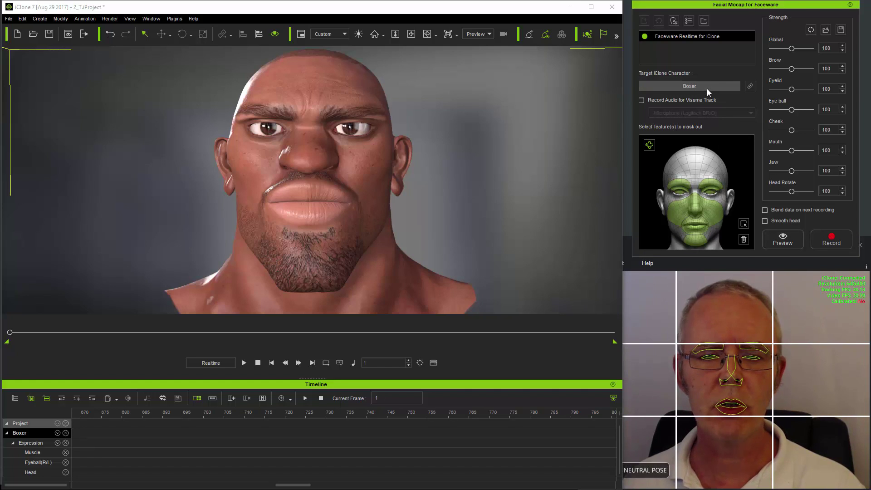
# - Start a live facial mocap preview on the Boxer character
pyautogui.click(703, 269)
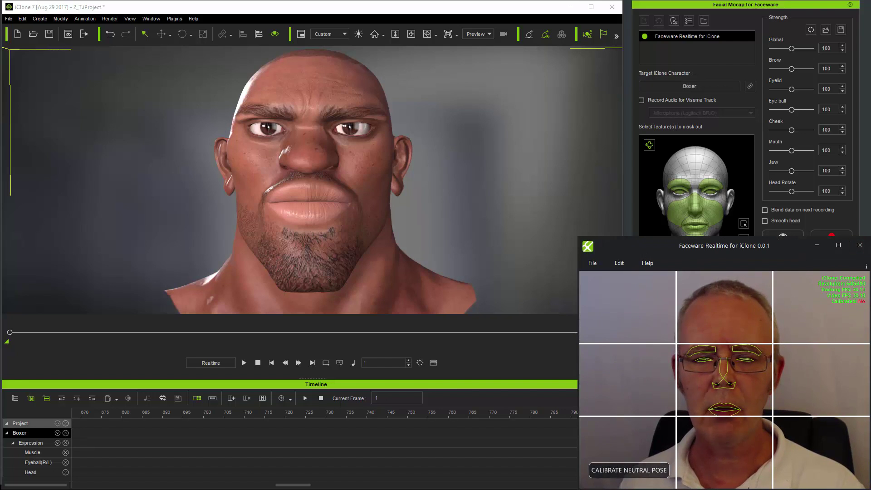
pyautogui.click(842, 211)
pyautogui.click(791, 241)
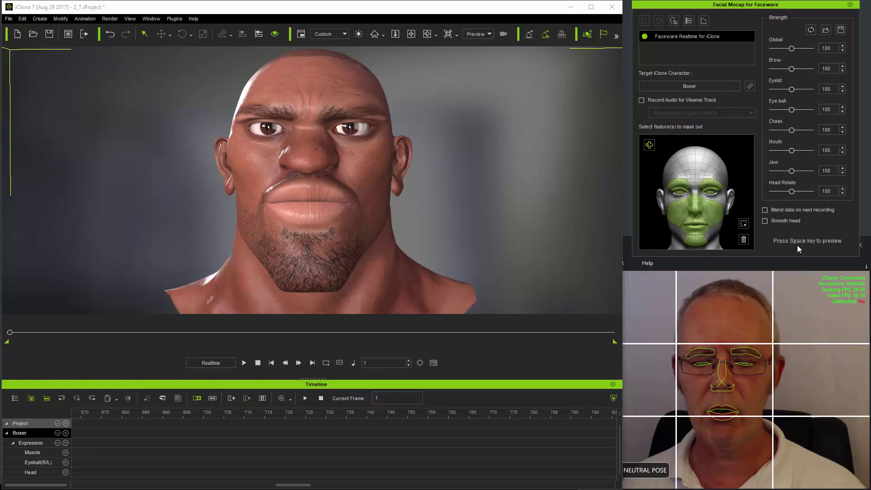
pyautogui.press('space')
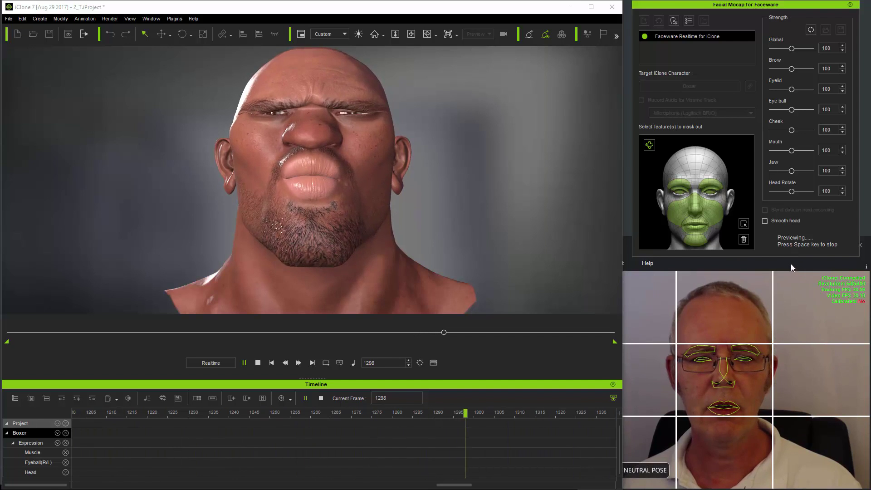
# - Calibrate the neutral pose in Faceware Realtime while the preview is running, then return to iClone
pyautogui.click(799, 266)
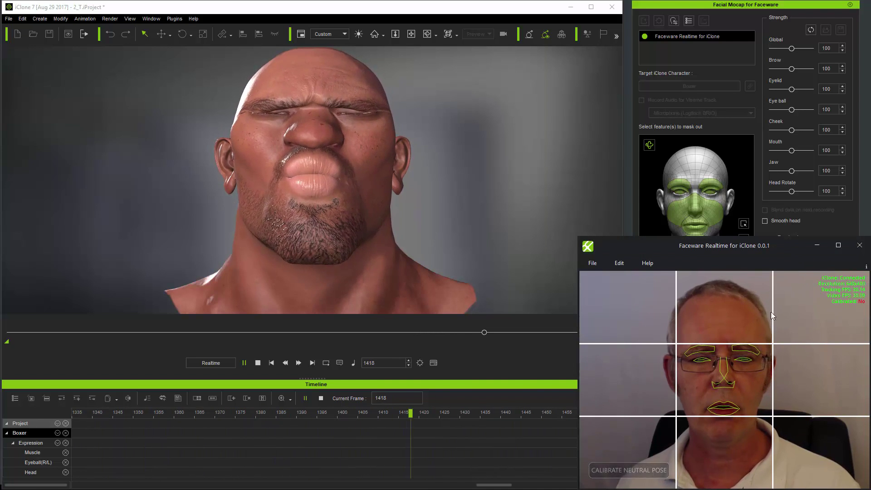
pyautogui.click(635, 476)
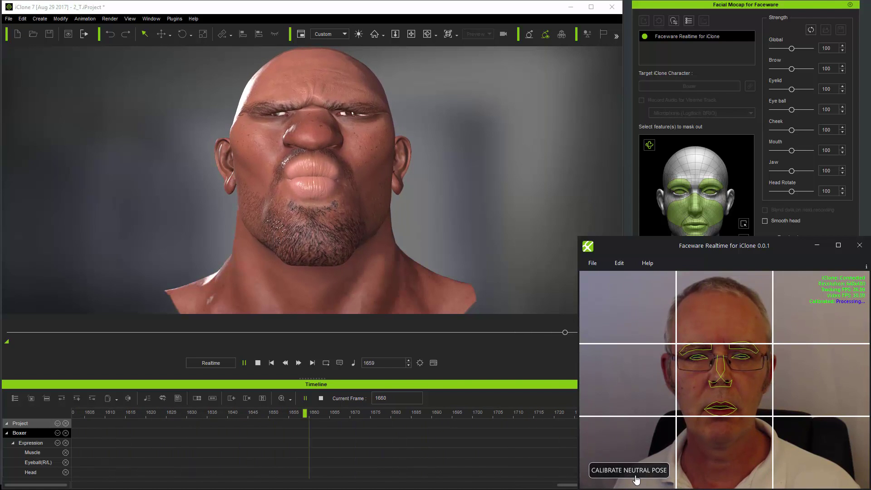
pyautogui.click(541, 356)
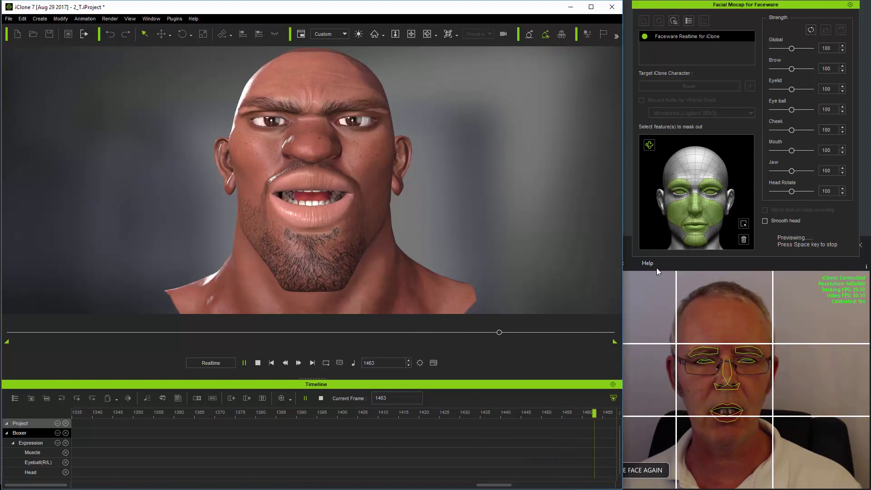
# - Calibrate the face again in Faceware Realtime during the preview, then switch back to iClone
pyautogui.click(680, 266)
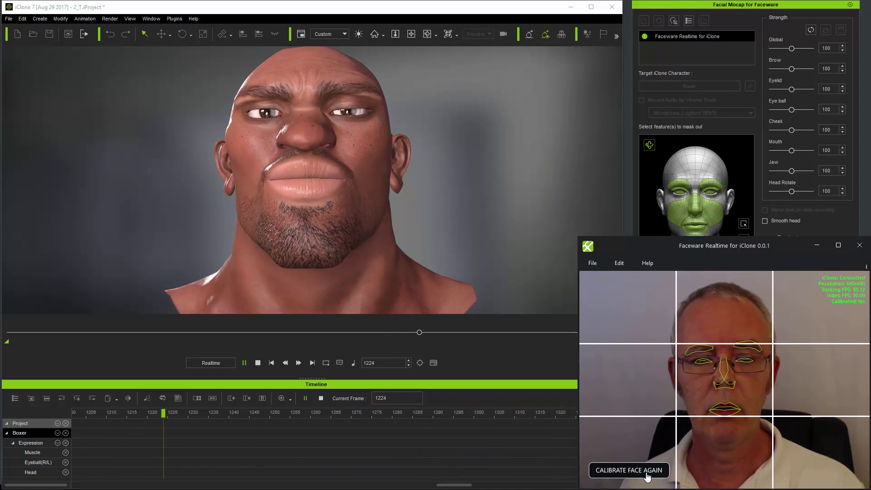
pyautogui.click(647, 474)
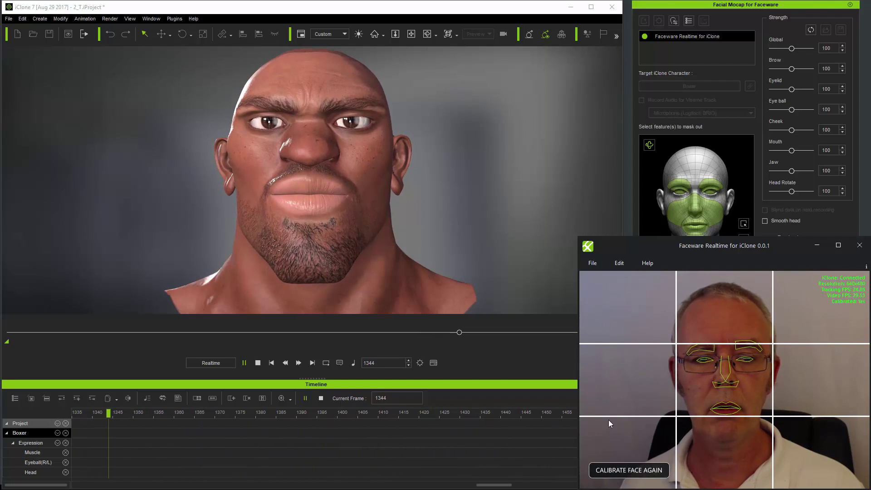
pyautogui.click(554, 351)
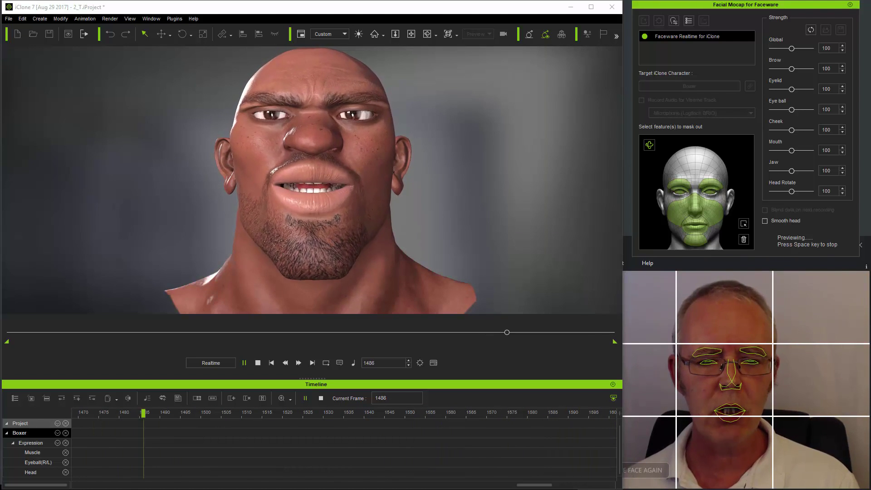
# - Bring Faceware Realtime to the front and show its full connection, resolution, FPS and calibration status information
pyautogui.click(775, 263)
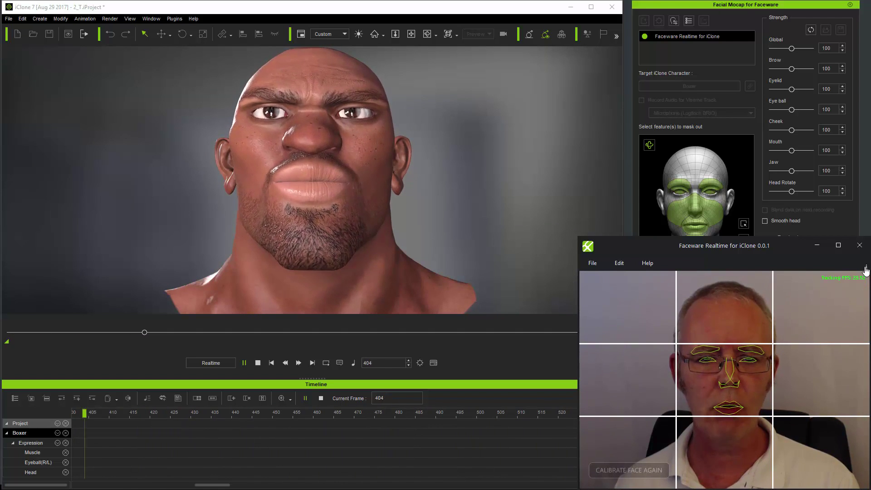
pyautogui.click(866, 268)
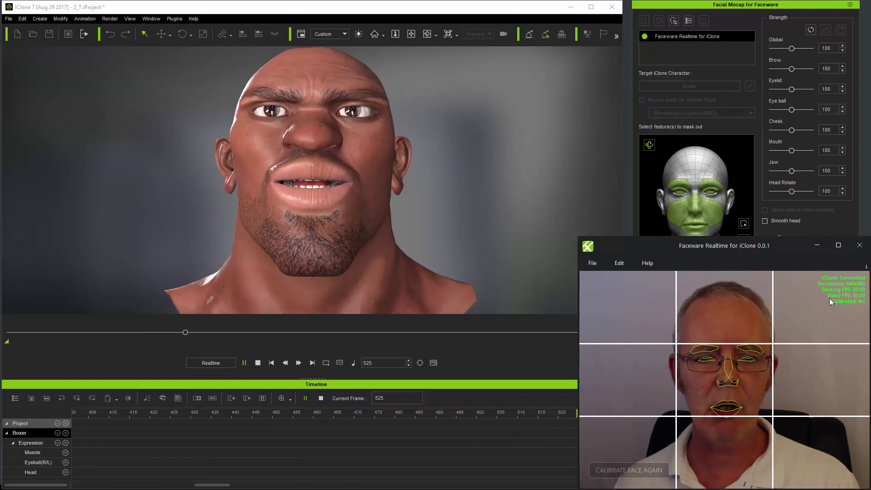